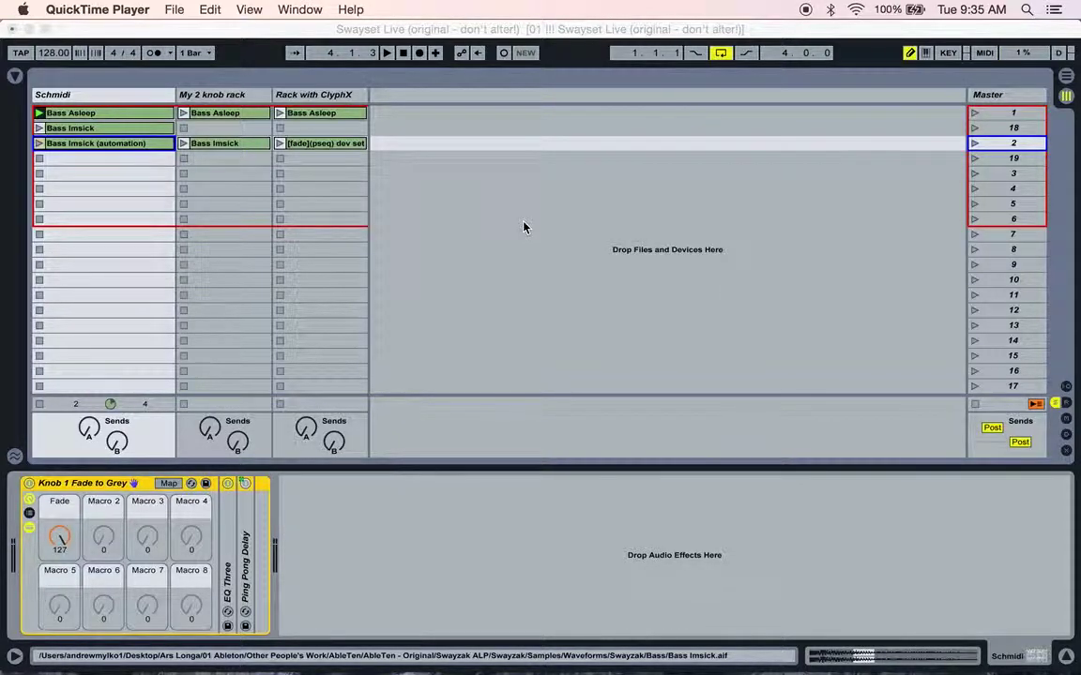
Check the forum thread, then return to Ableton and display the My 2 knob rack track's devices.
key(ctrl+Up)
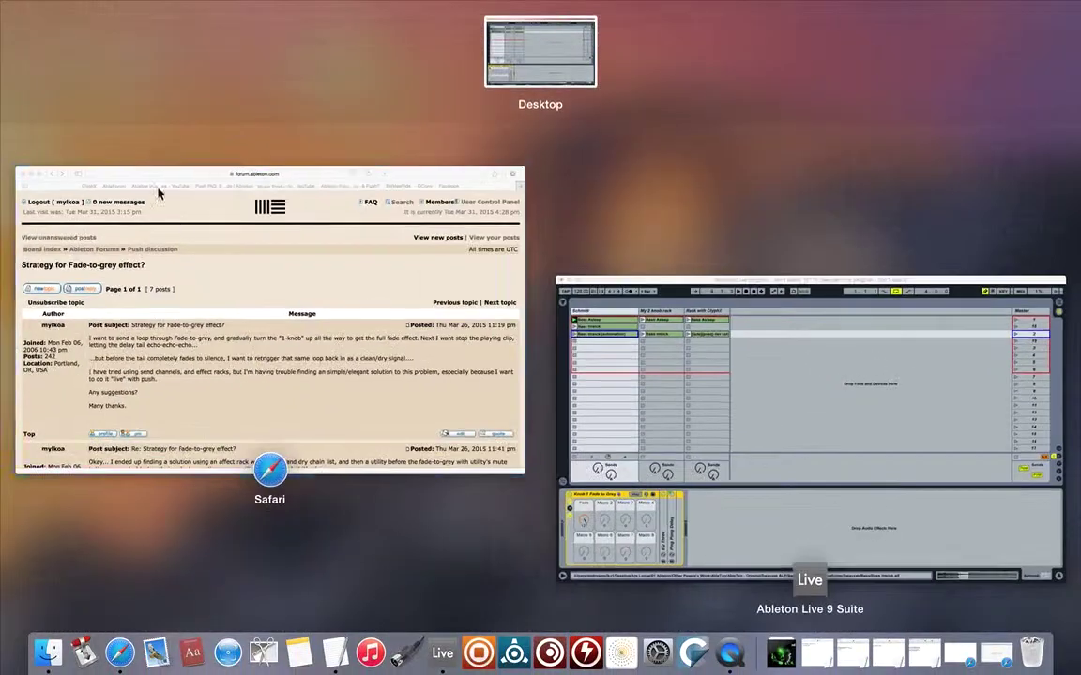
click(333, 311)
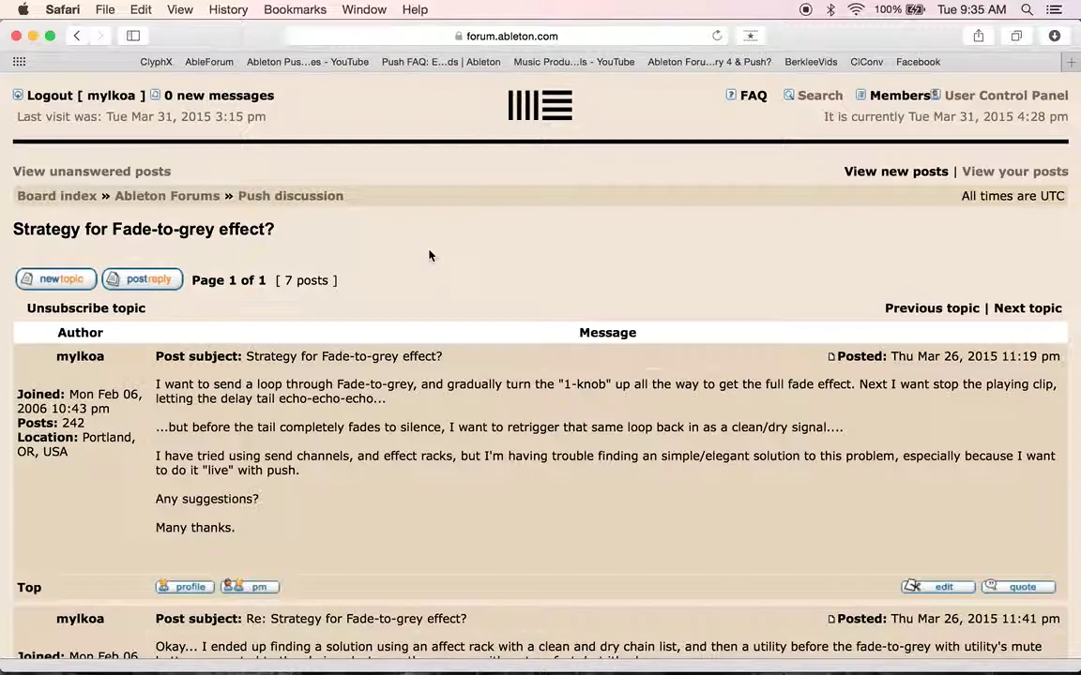
key(ctrl+Up)
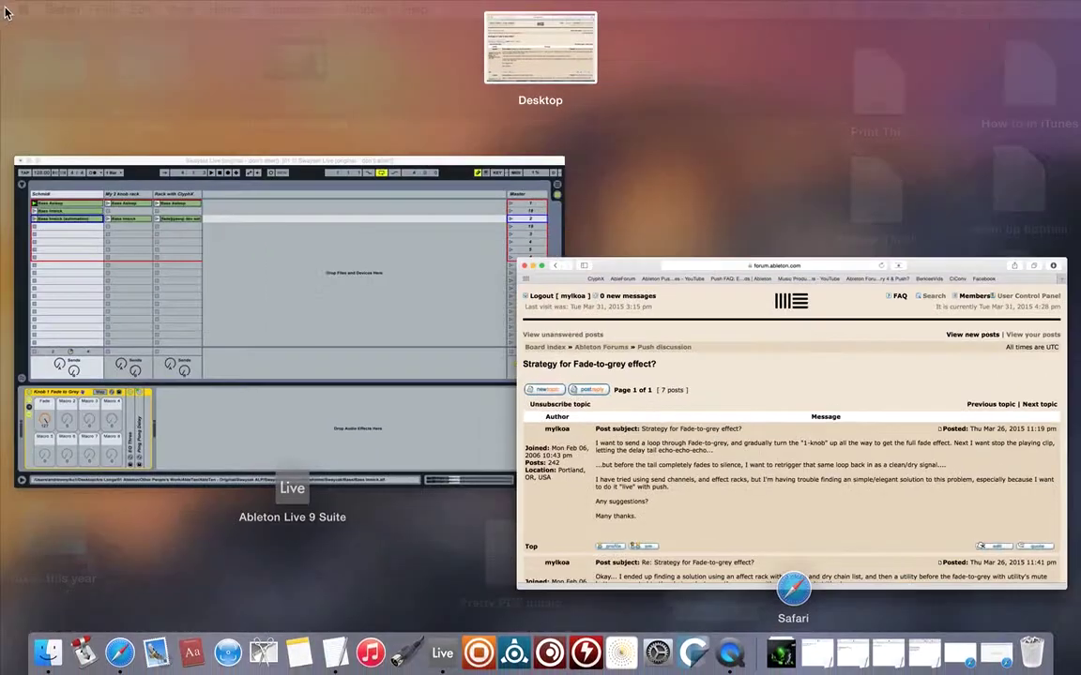
click(335, 312)
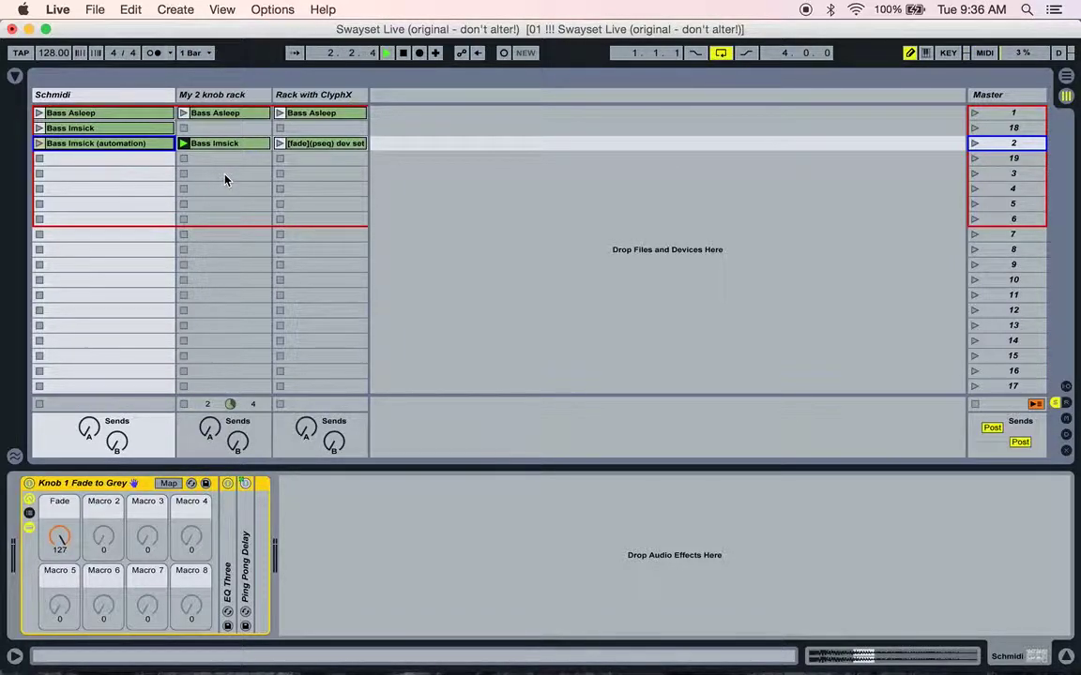
click(214, 96)
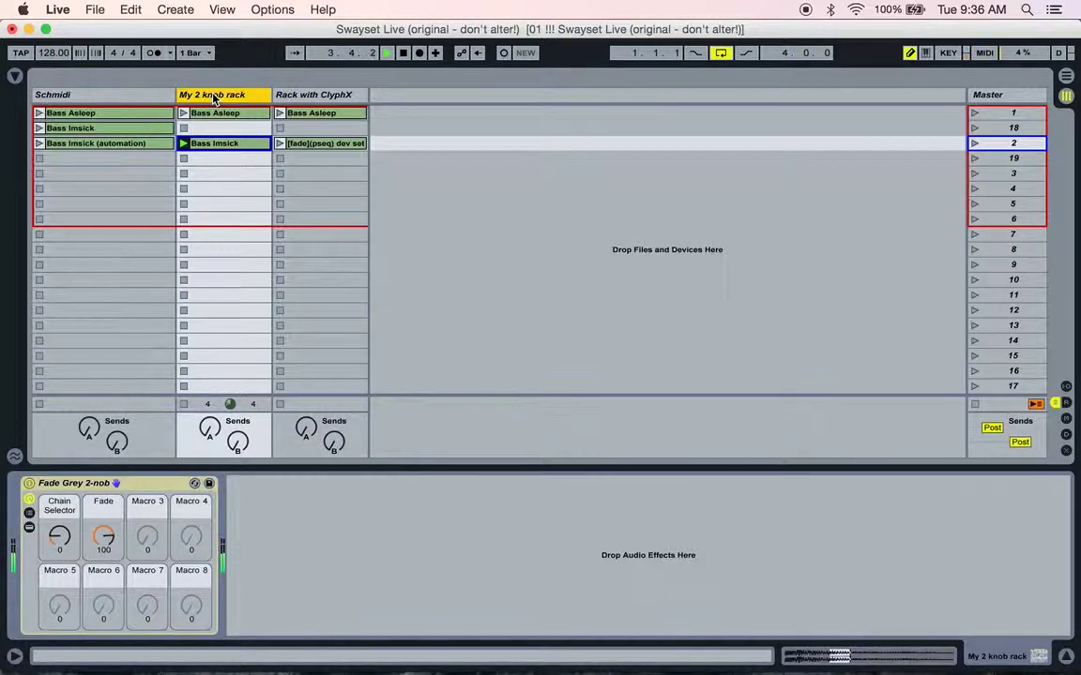
Stop playback and display the Schmidi track's Knob 1 Fade to Grey rack.
key(space)
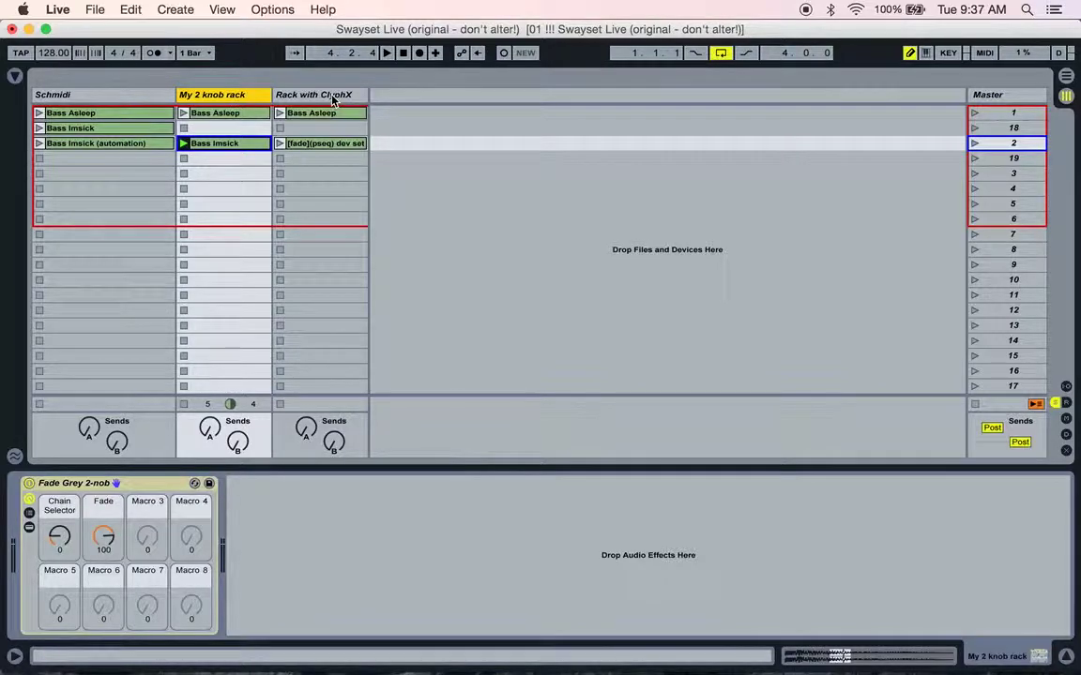
click(104, 96)
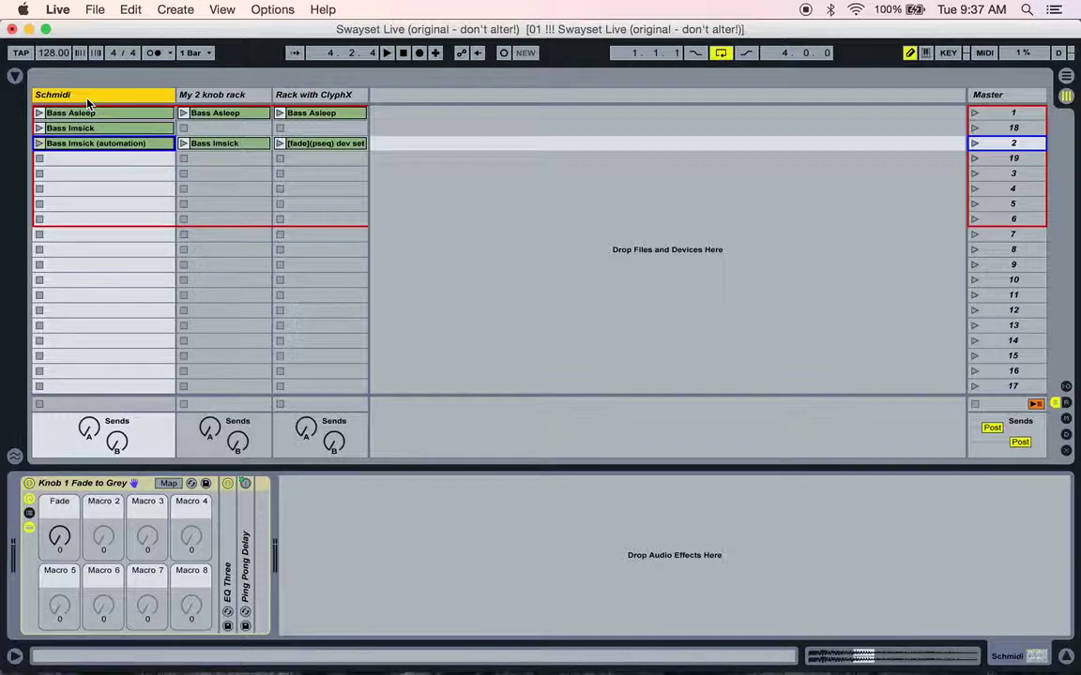
Launch the Bass Asleep clip on the Schmidi track.
click(39, 128)
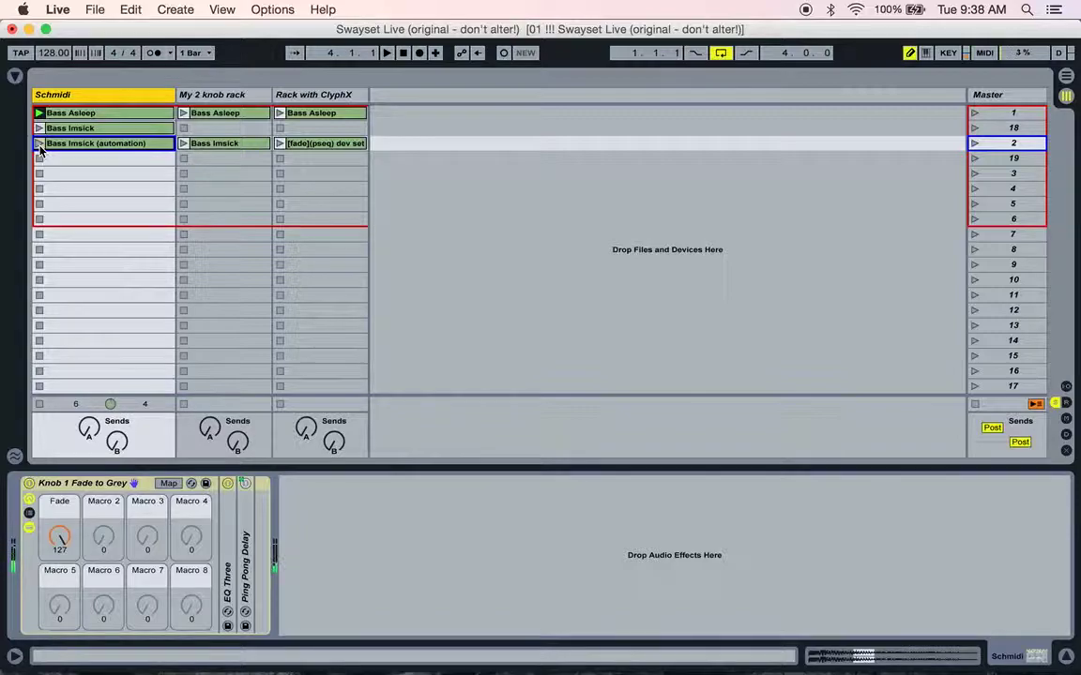
Play Bass Imsick (automation) with Fade swept to 0, then Bass Asleep with Fade at 127.
click(113, 129)
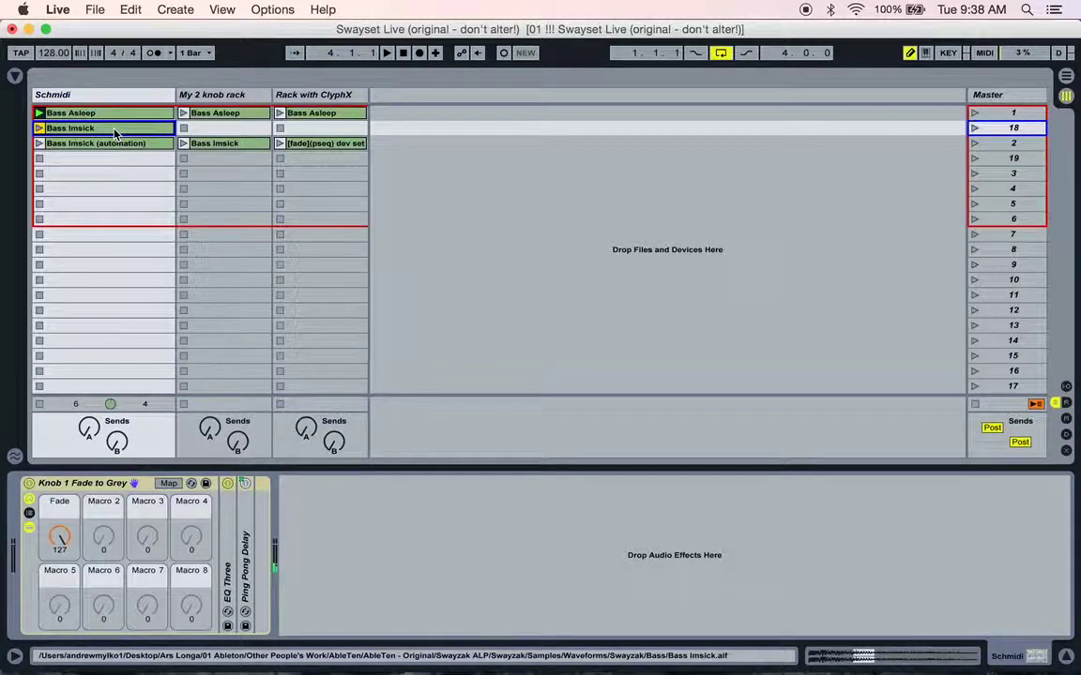
click(72, 151)
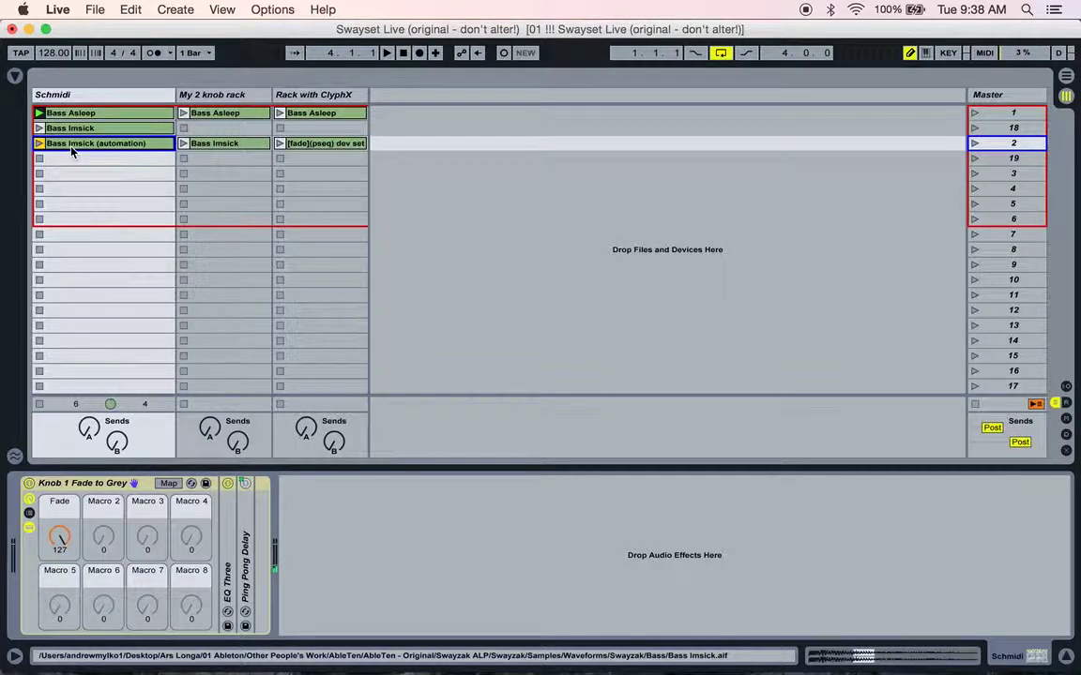
drag(58, 532, 58, 600)
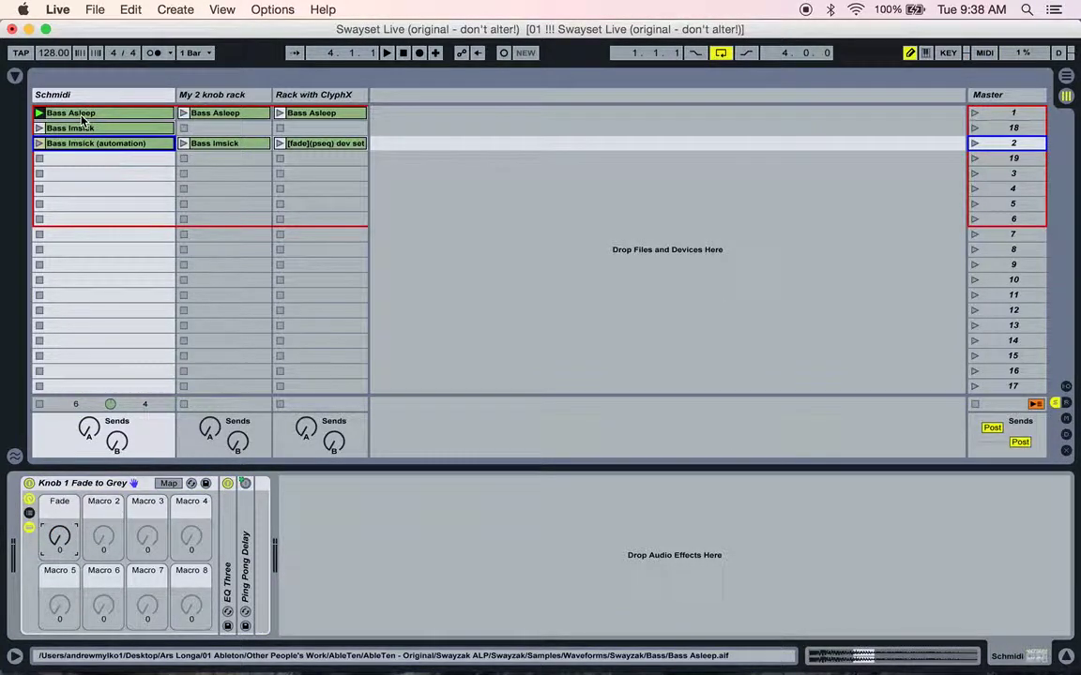
click(83, 116)
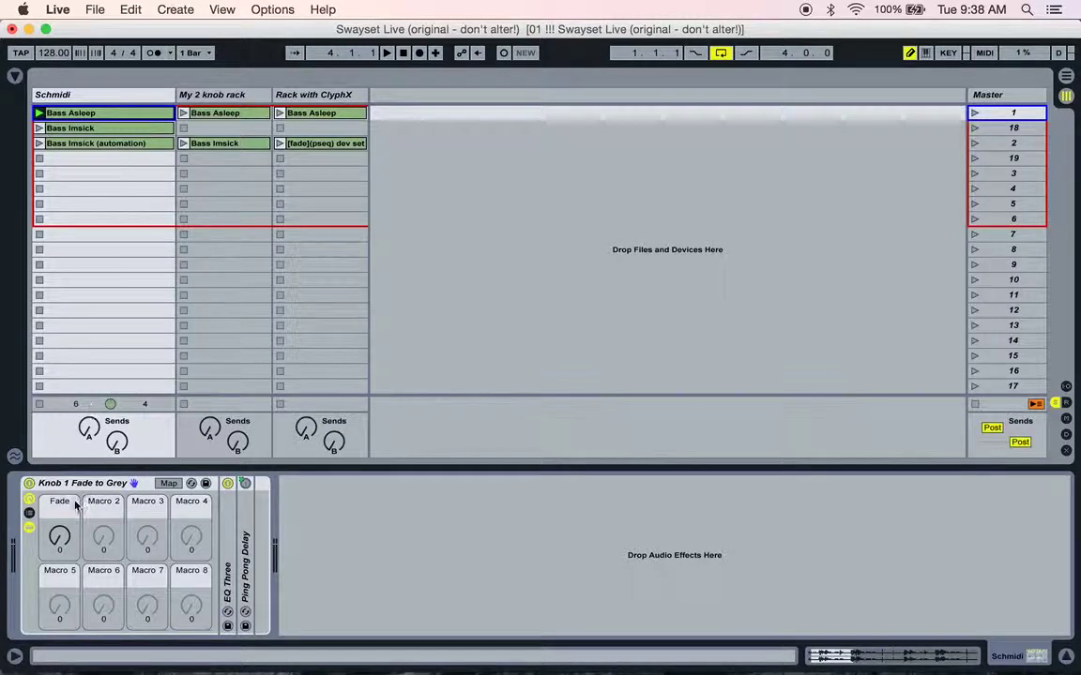
drag(63, 556, 98, 284)
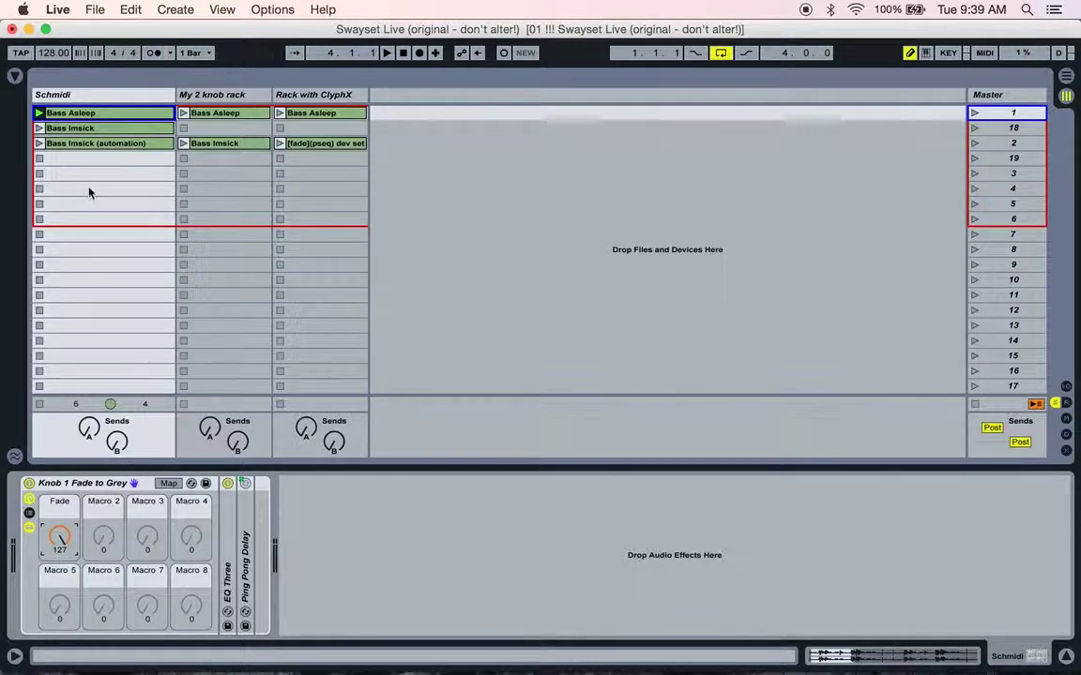
Select slots on My 2 knob rack and Rack with ClyphX, ending on My 2 knob rack's scene 19.
click(236, 175)
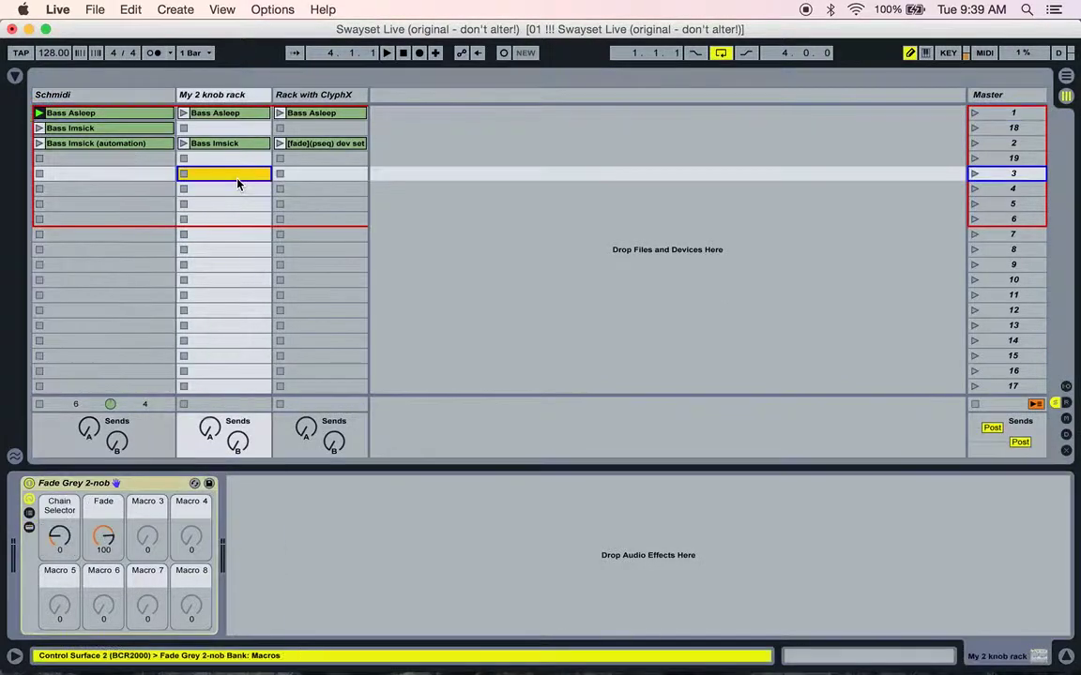
click(319, 175)
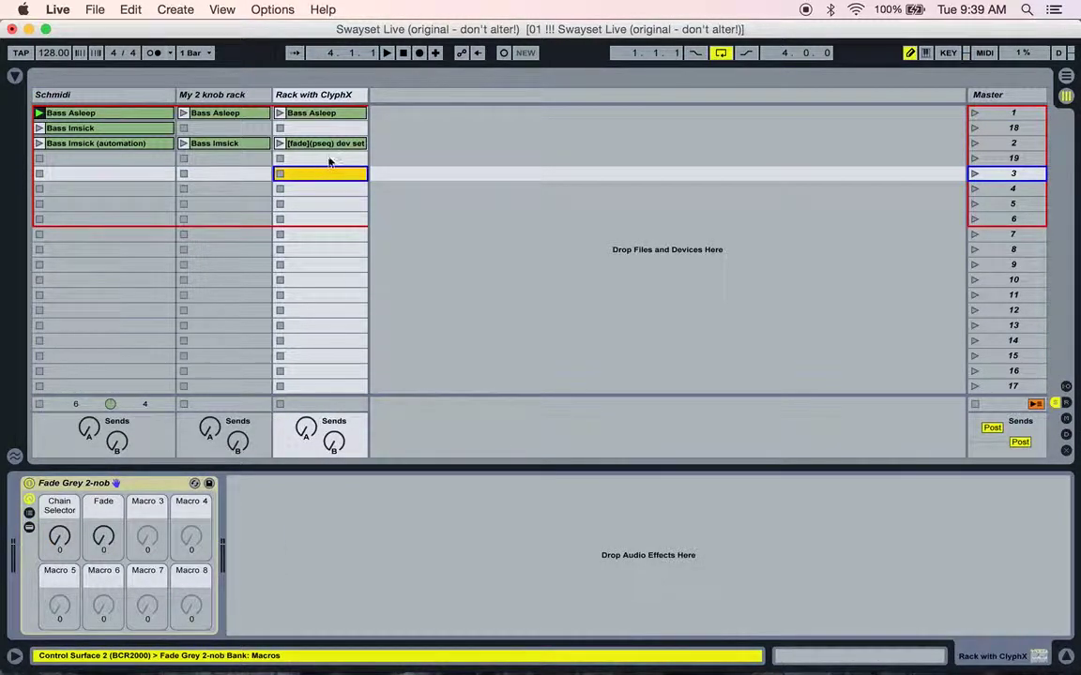
click(328, 161)
click(216, 158)
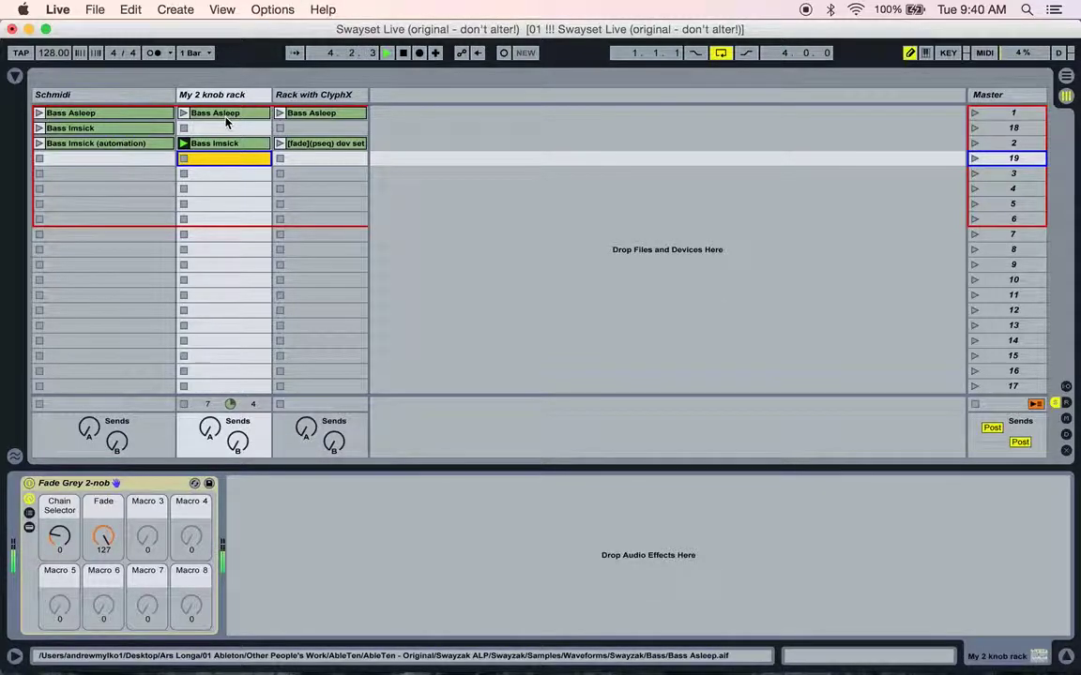
Select the My 2 knob rack track and focus its Fade Grey 2-nob rack device.
click(225, 97)
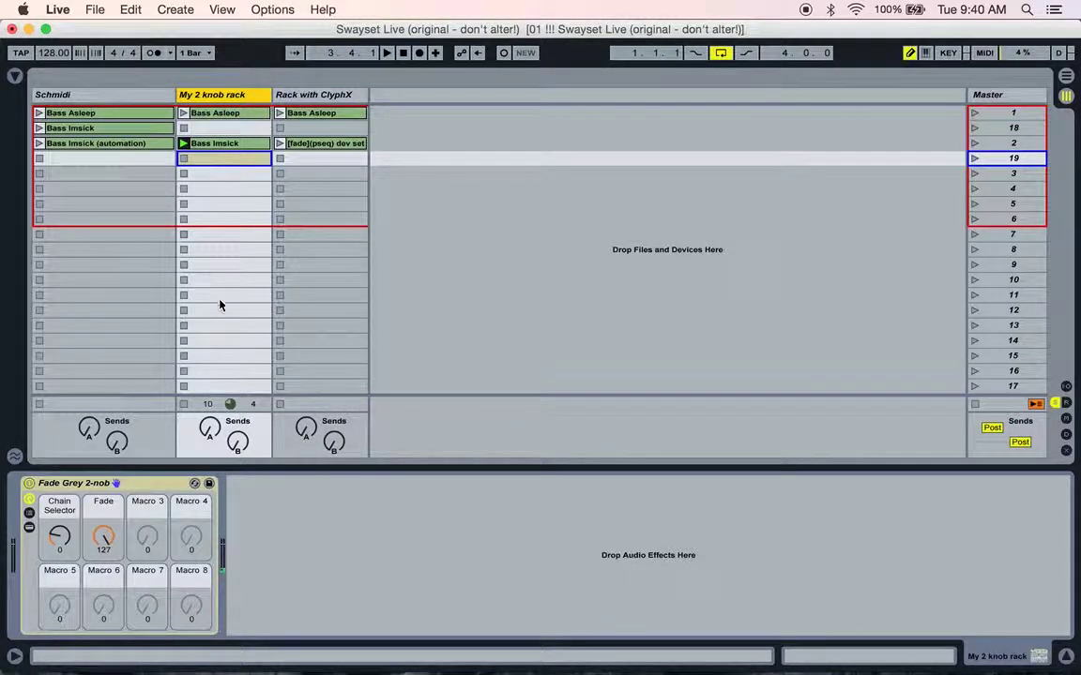
click(83, 483)
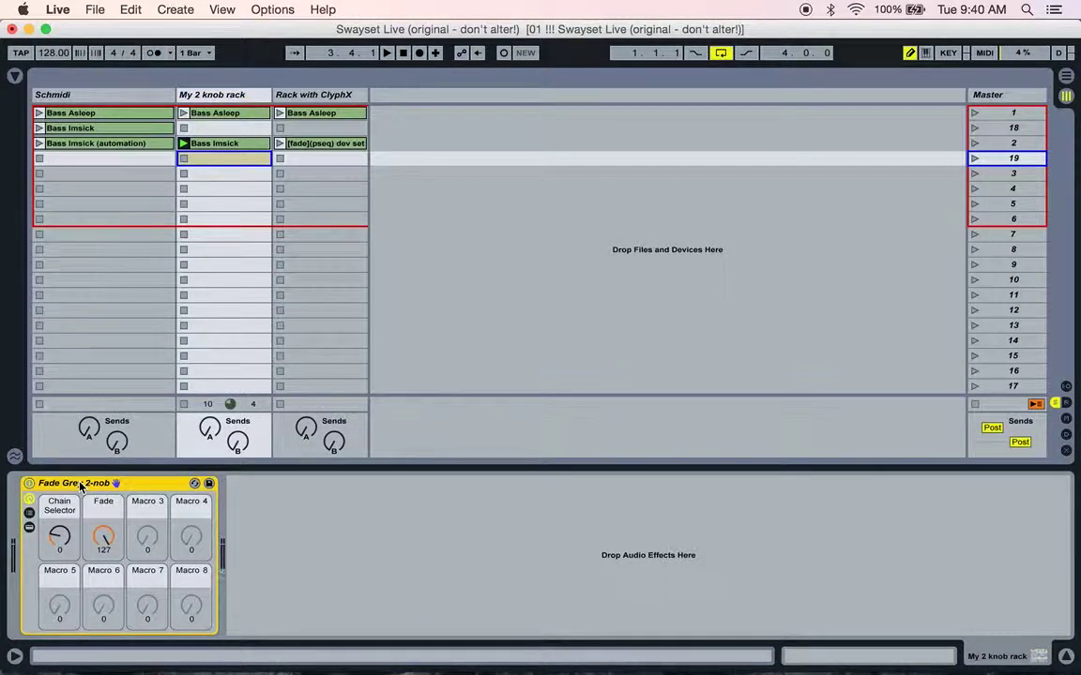
Expand the rack's Clean and Fx chains and show the Fx chain's Utility, EQ Three and Ping Pong devices.
click(29, 514)
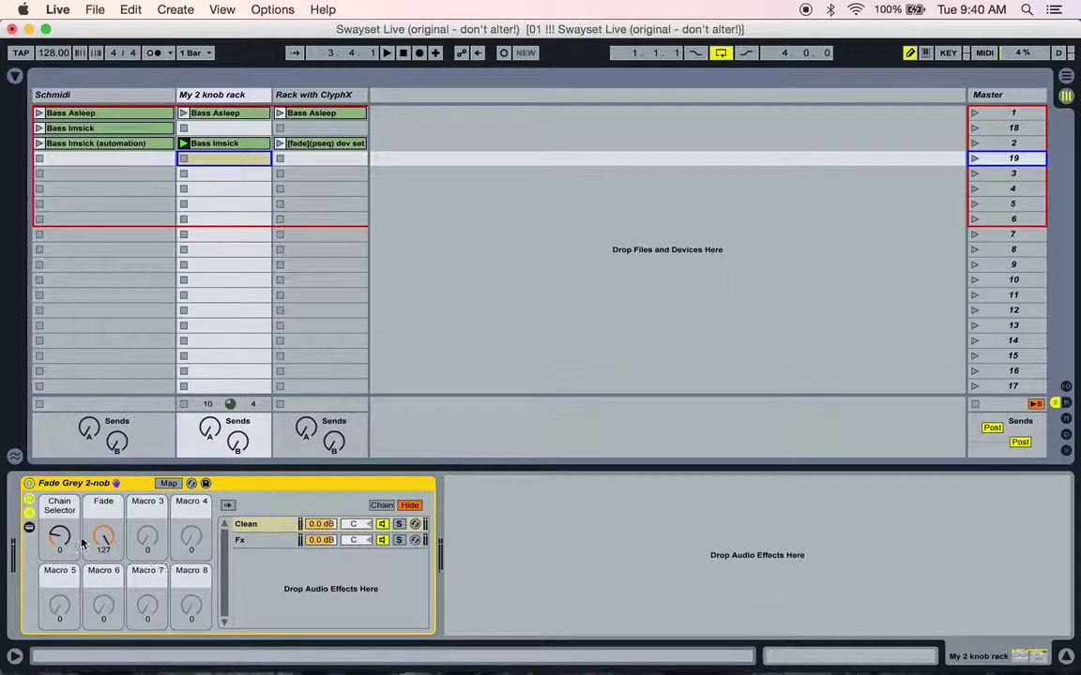
click(269, 542)
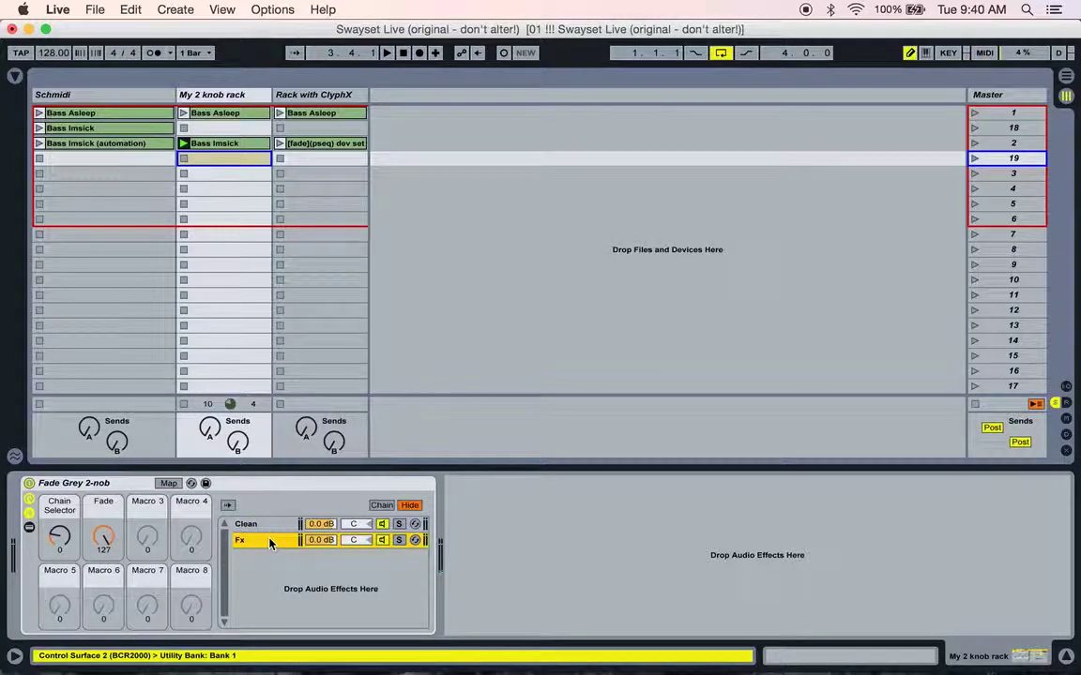
click(29, 528)
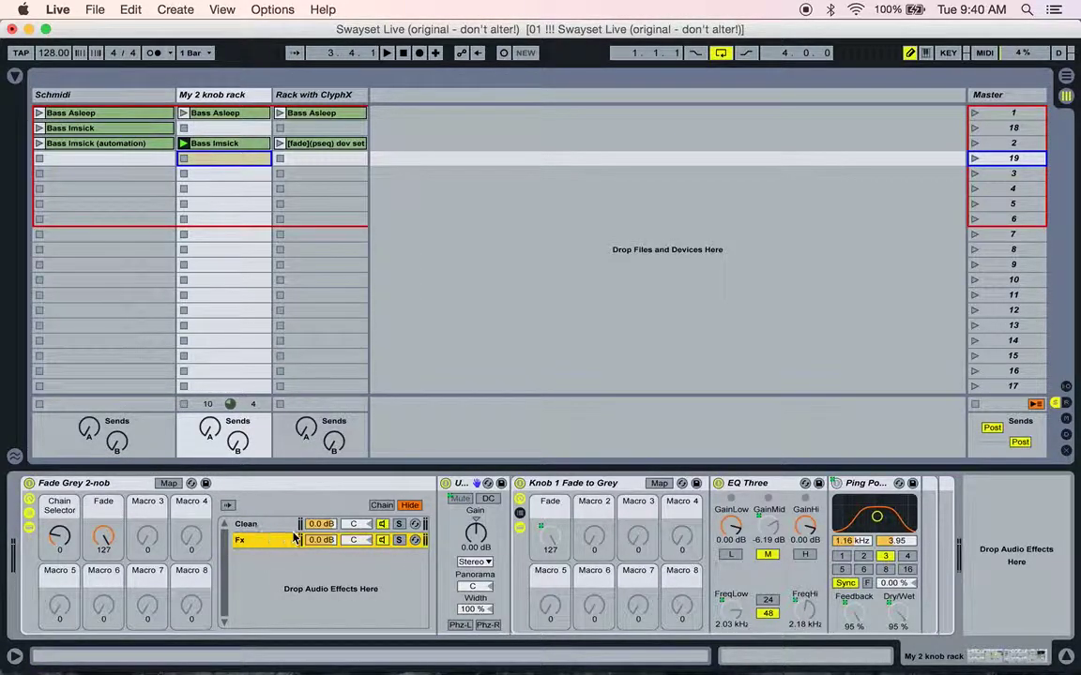
click(473, 485)
click(464, 499)
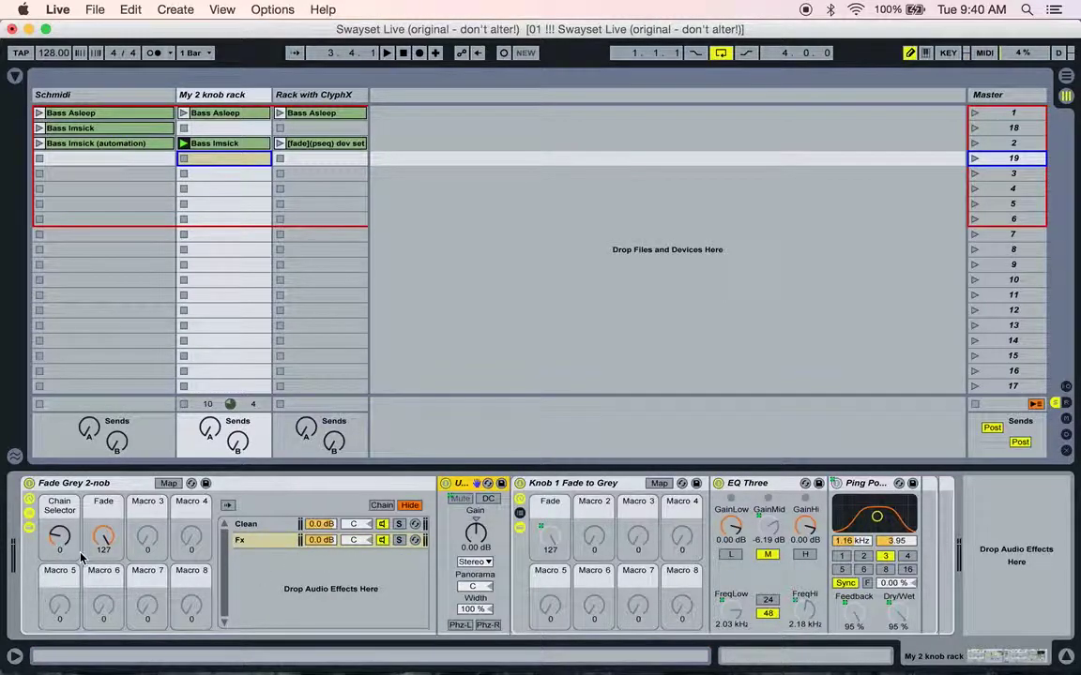
click(550, 535)
click(264, 528)
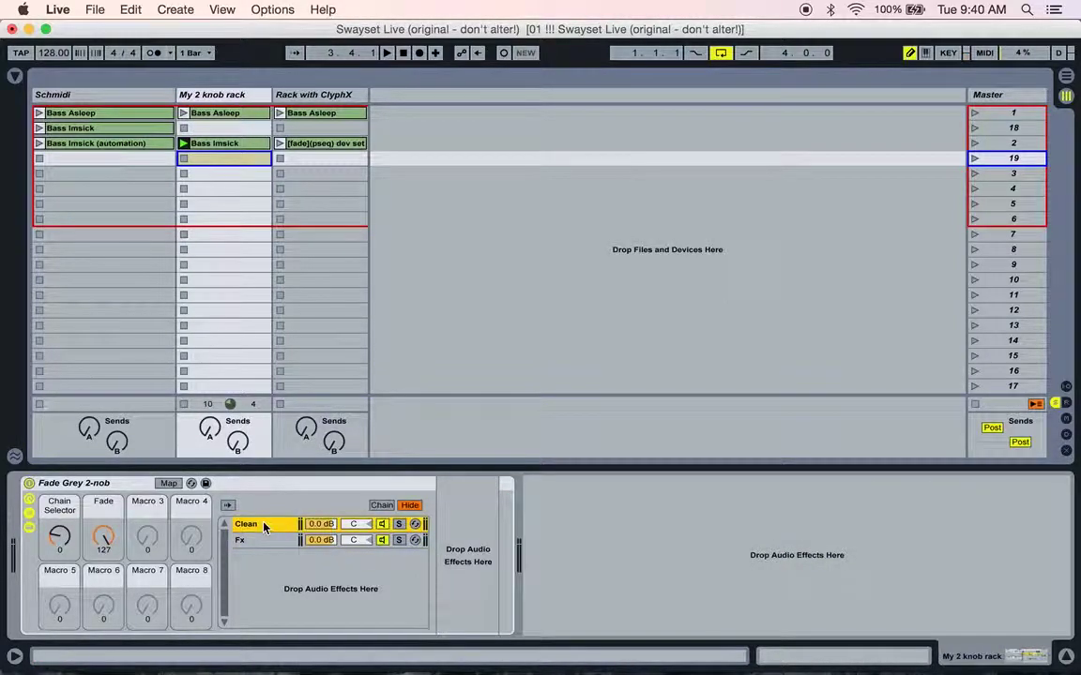
click(264, 542)
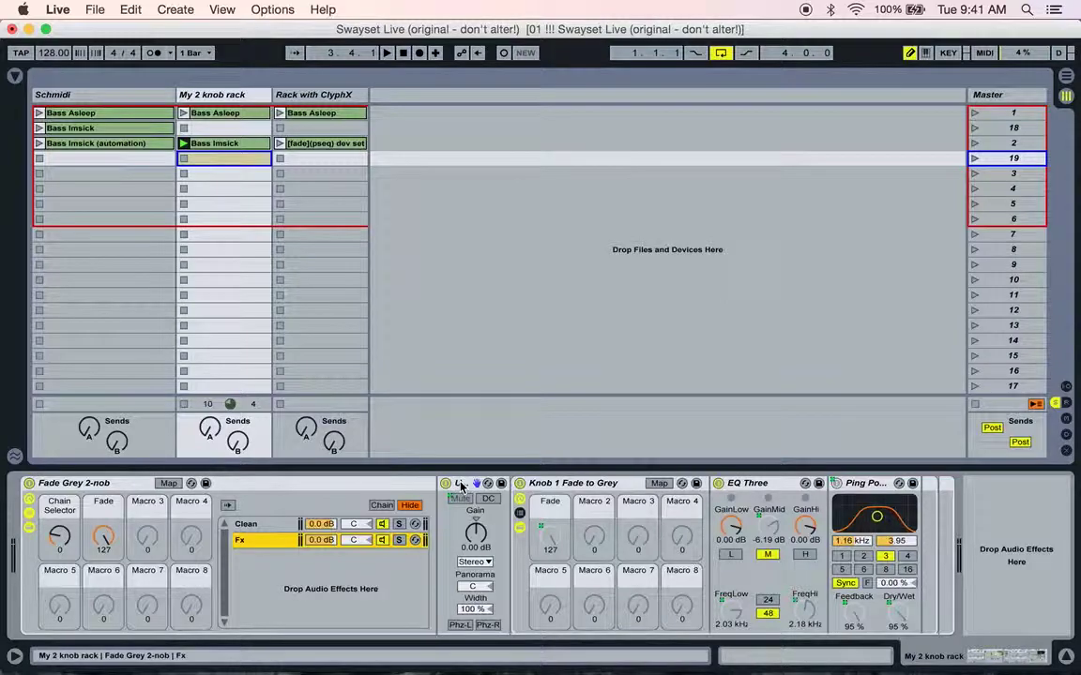
click(264, 487)
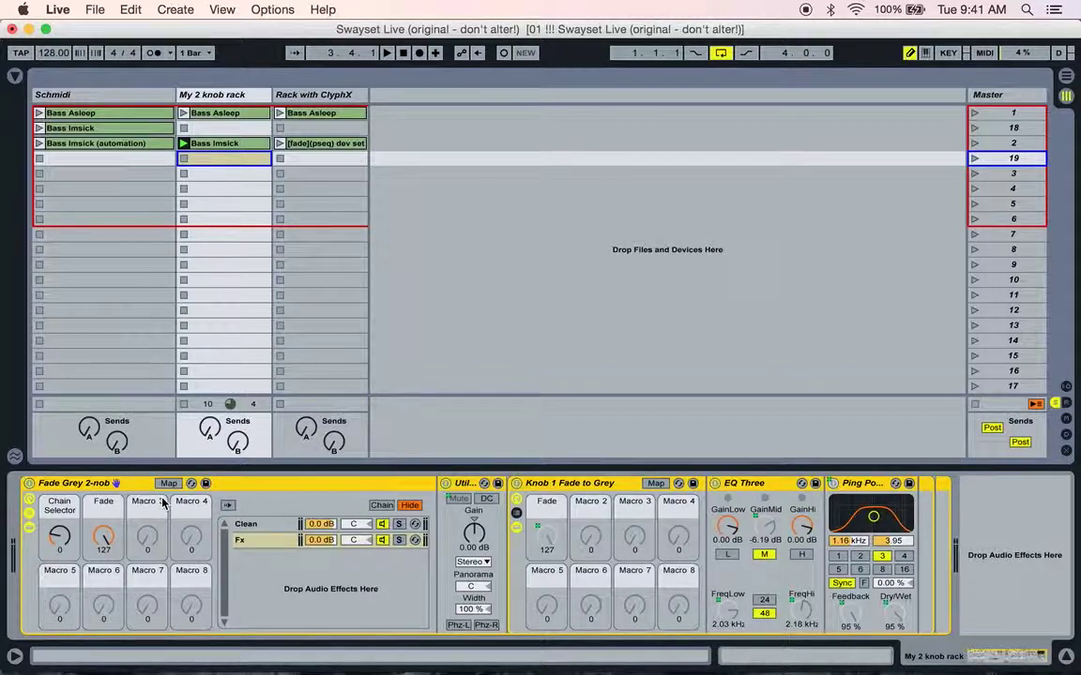
key(super+k)
key(super+k)
click(170, 484)
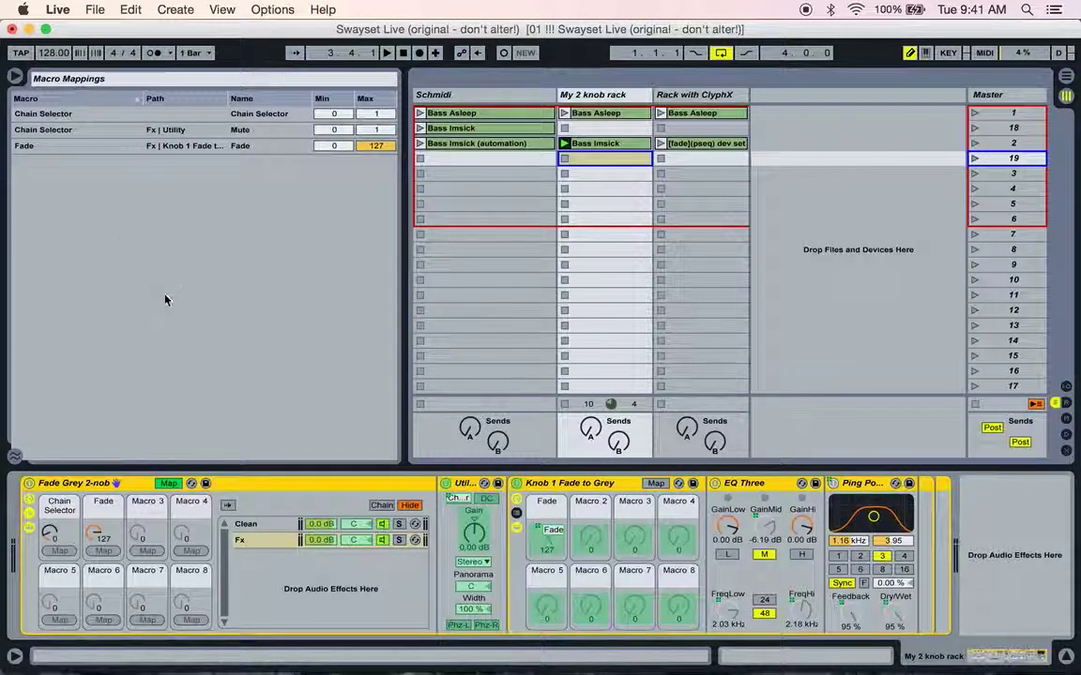
click(168, 484)
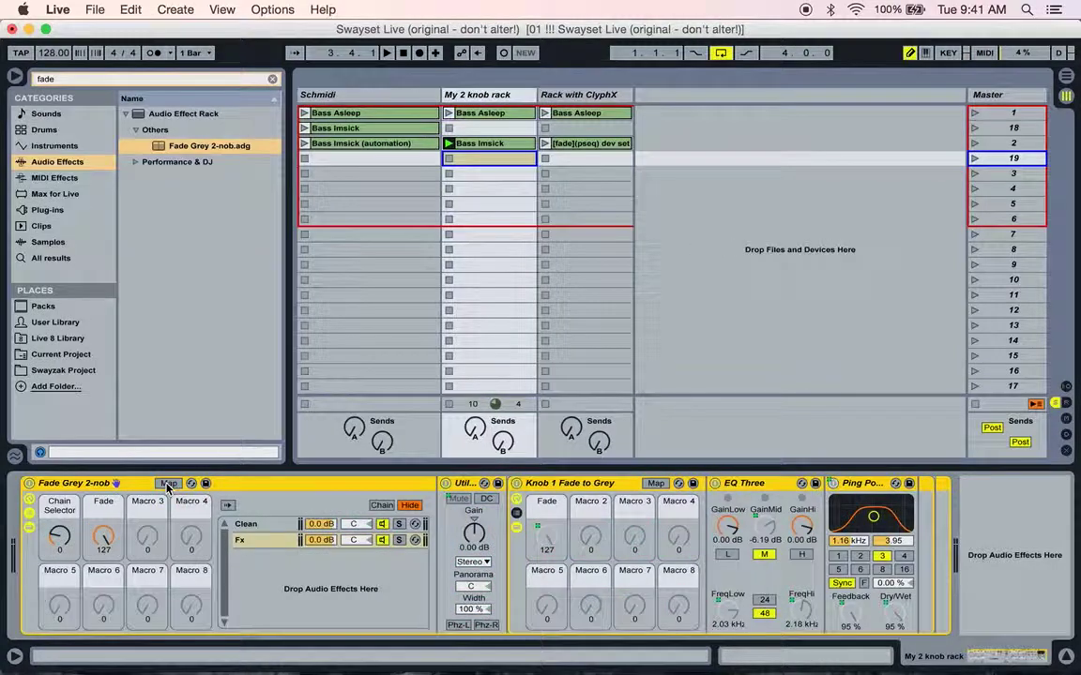
key(super+alt+b)
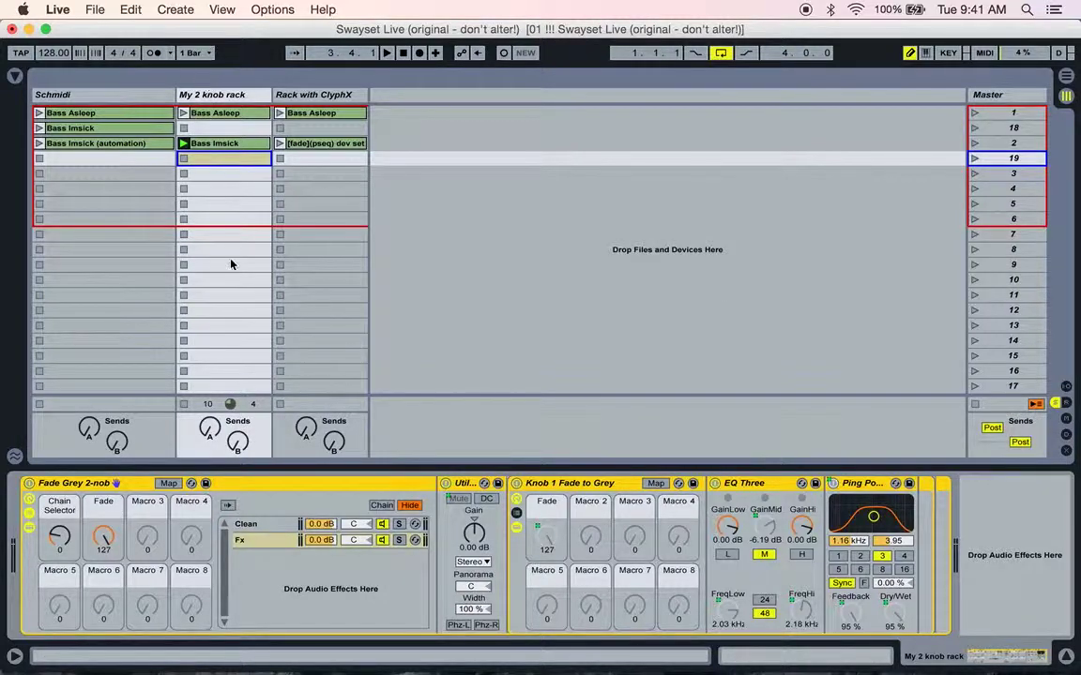
Collapse the Fade Grey 2-nob rack to its macro knobs and switch to the Rack with ClyphX track.
click(218, 163)
click(30, 512)
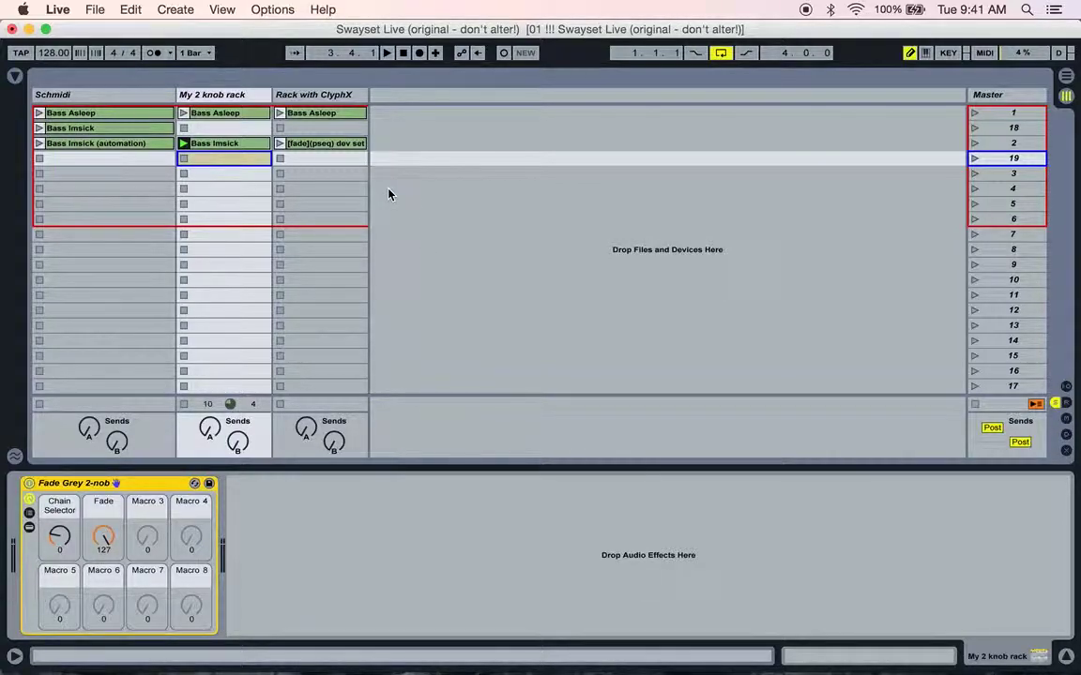
click(308, 160)
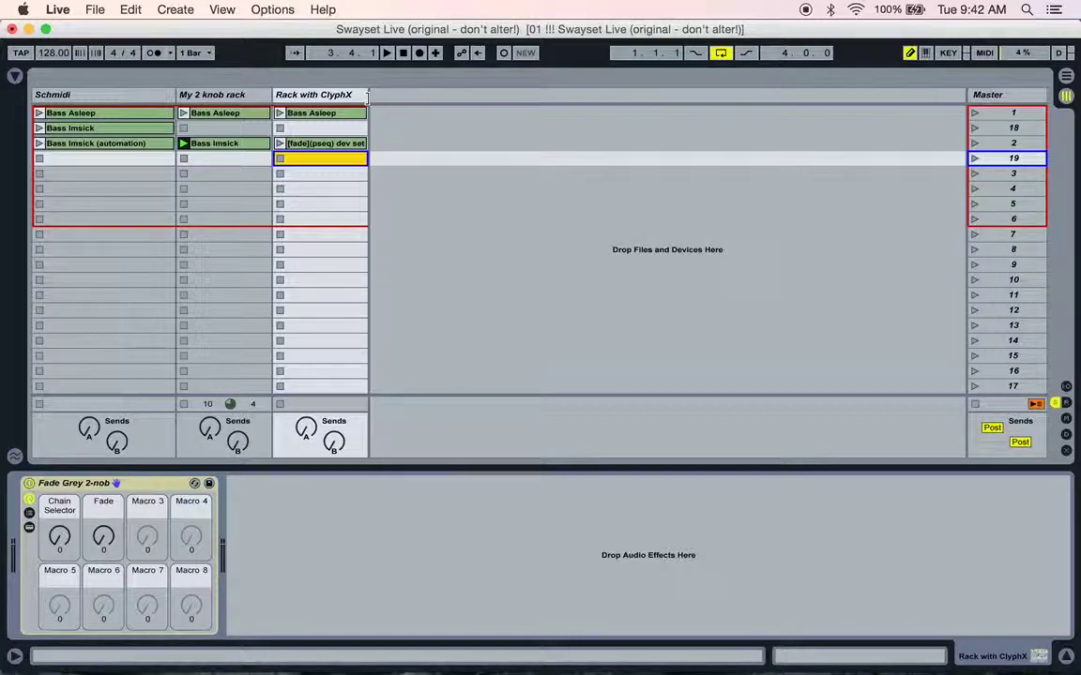
Widen the Rack with ClyphX column and launch the '[fade](pseq) dev set 127 0' clip.
drag(368, 93, 498, 94)
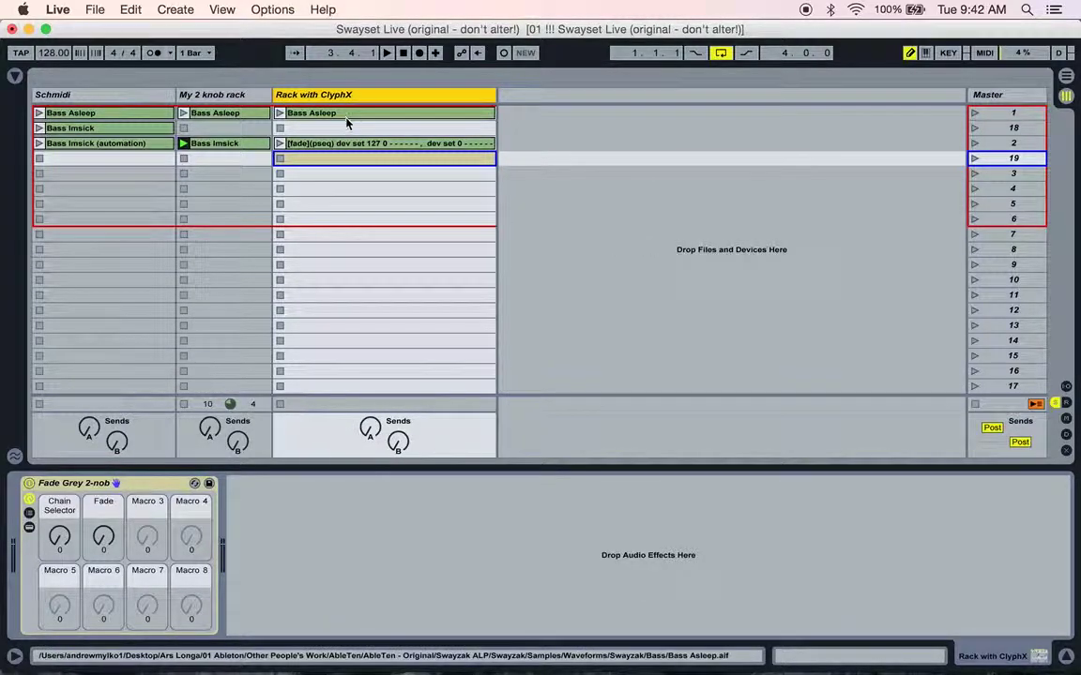
click(279, 144)
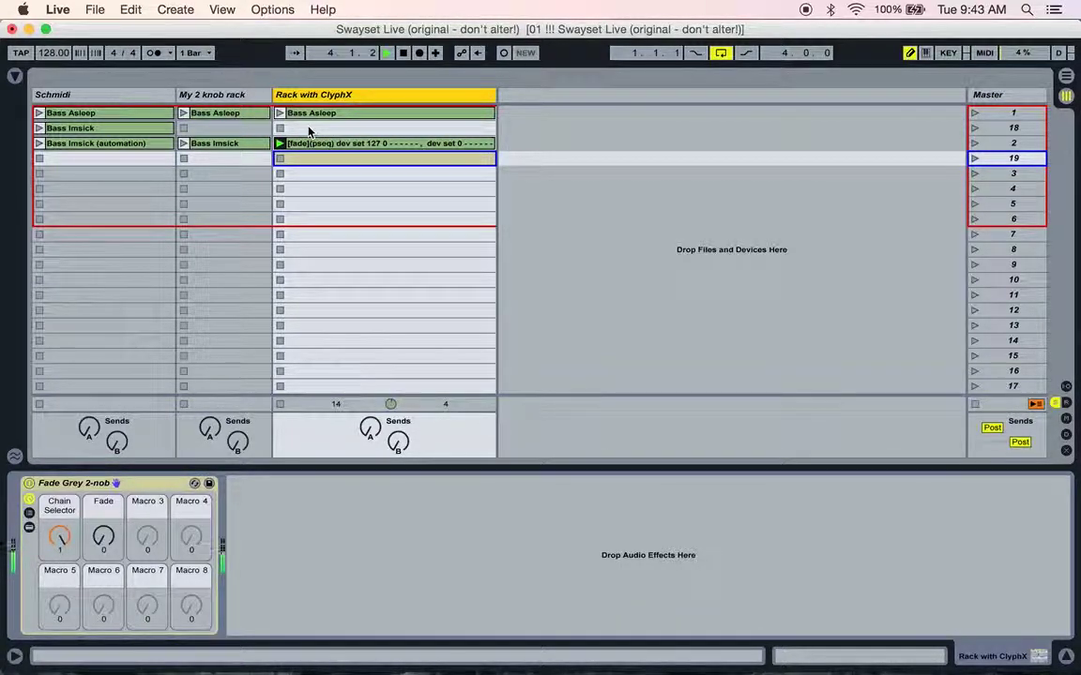
click(233, 98)
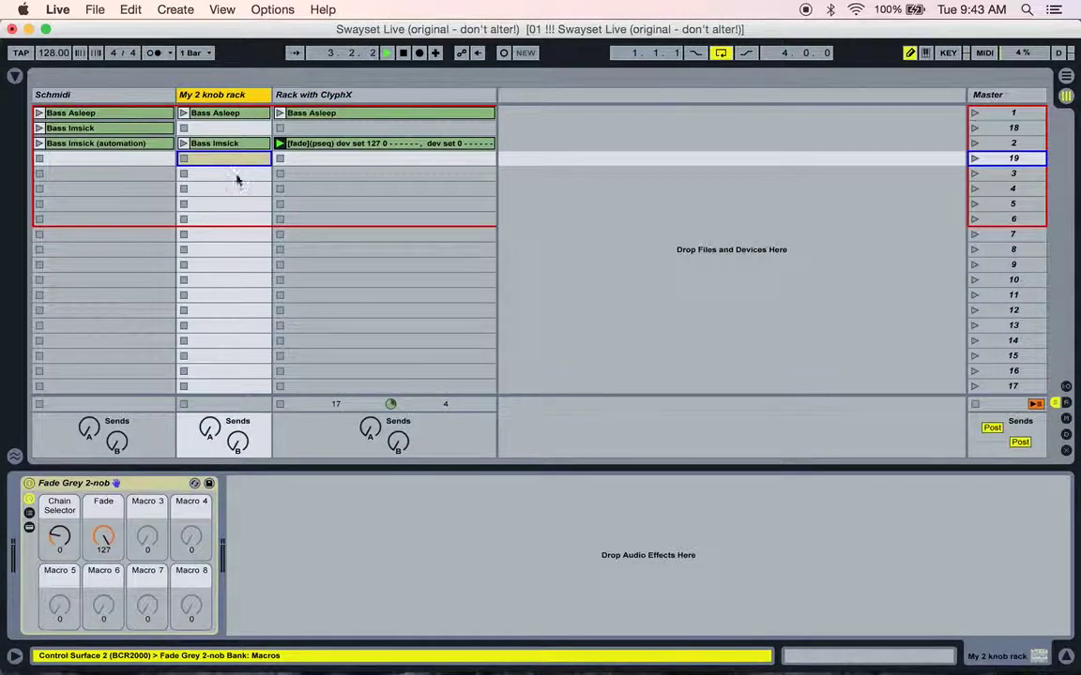
click(376, 188)
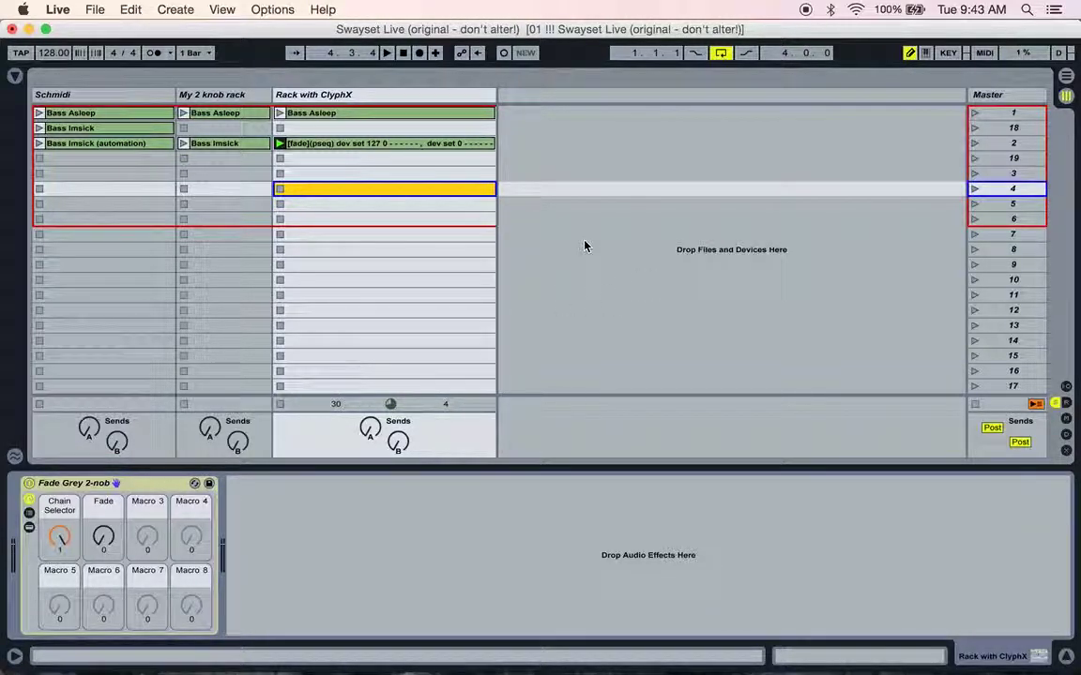
click(356, 161)
click(352, 144)
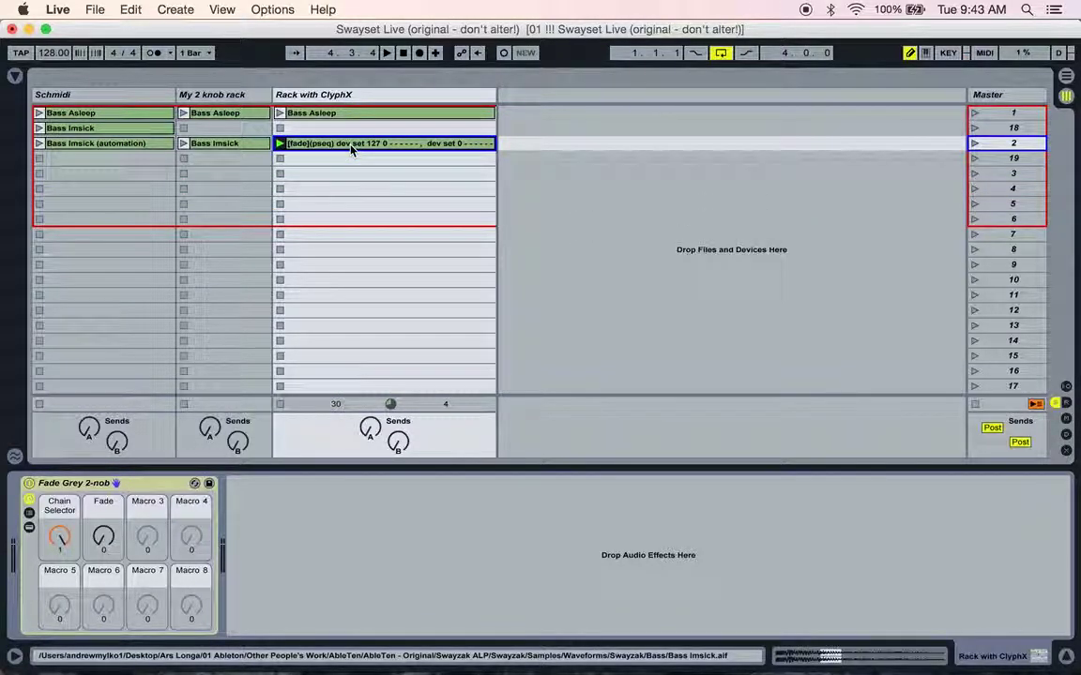